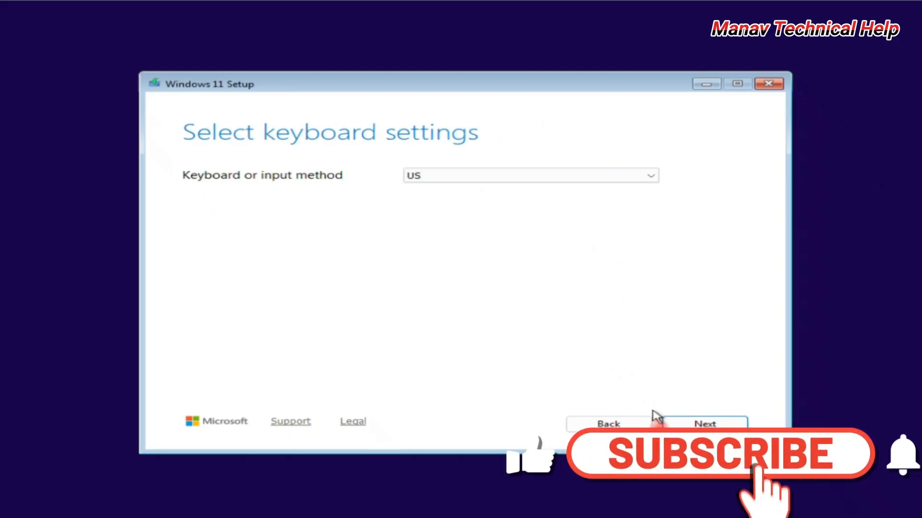
Accept the US keyboard layout and choose to install Windows 11, agreeing that all files, apps and settings will be deleted
click(722, 424)
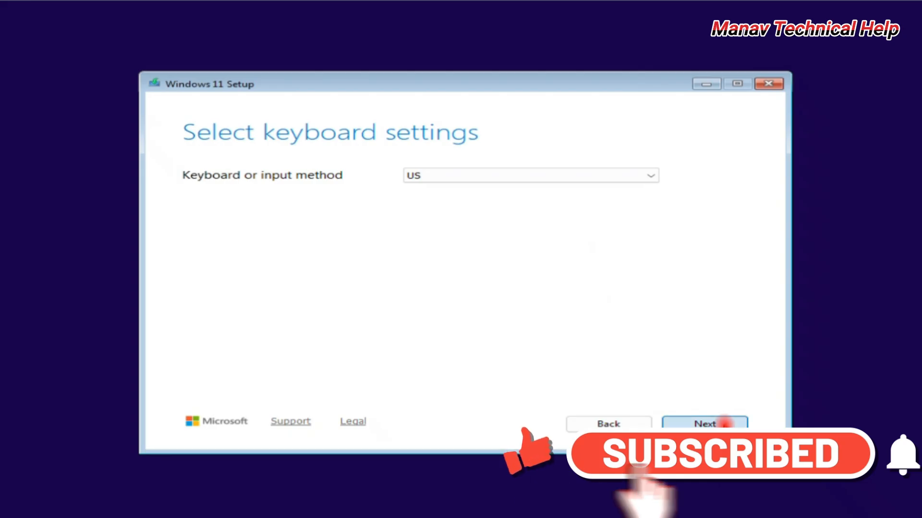
click(288, 244)
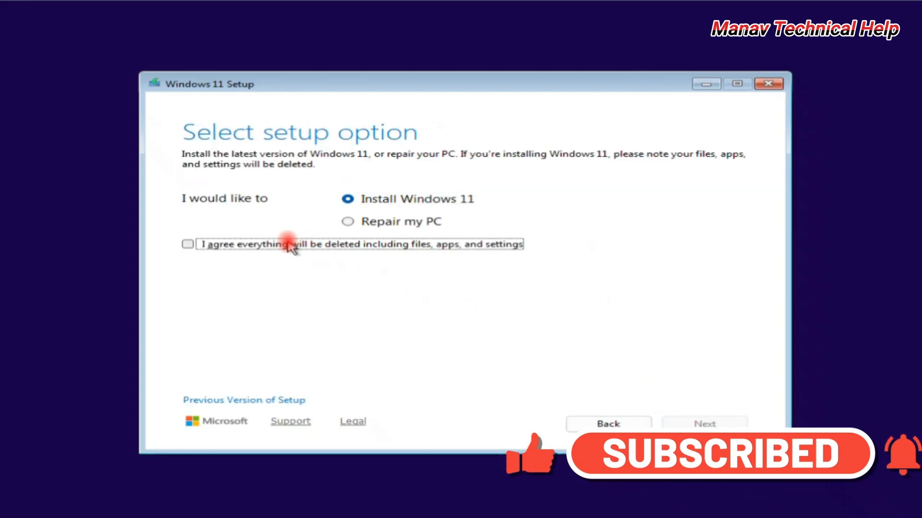
click(705, 425)
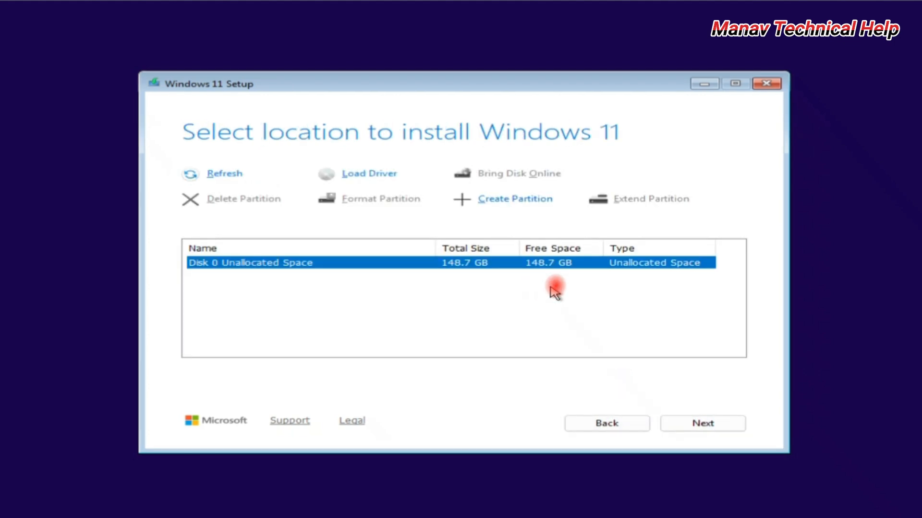
click(514, 198)
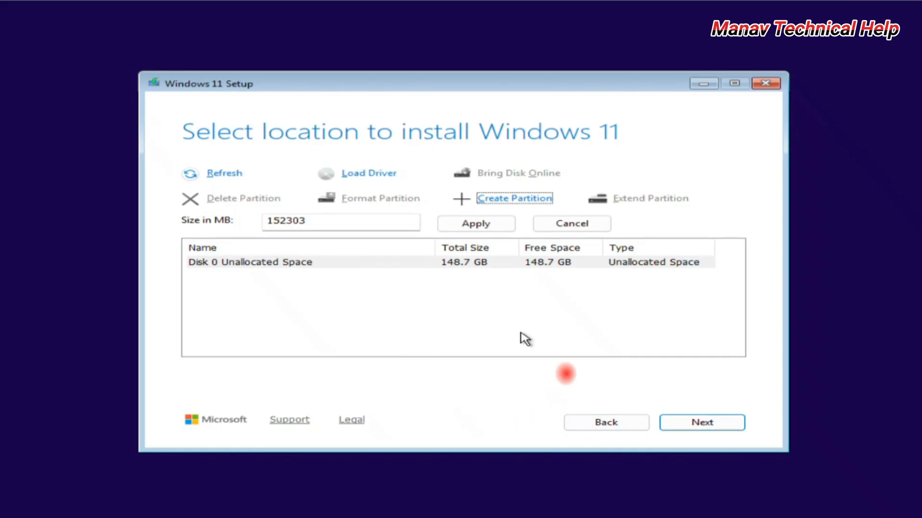
click(466, 289)
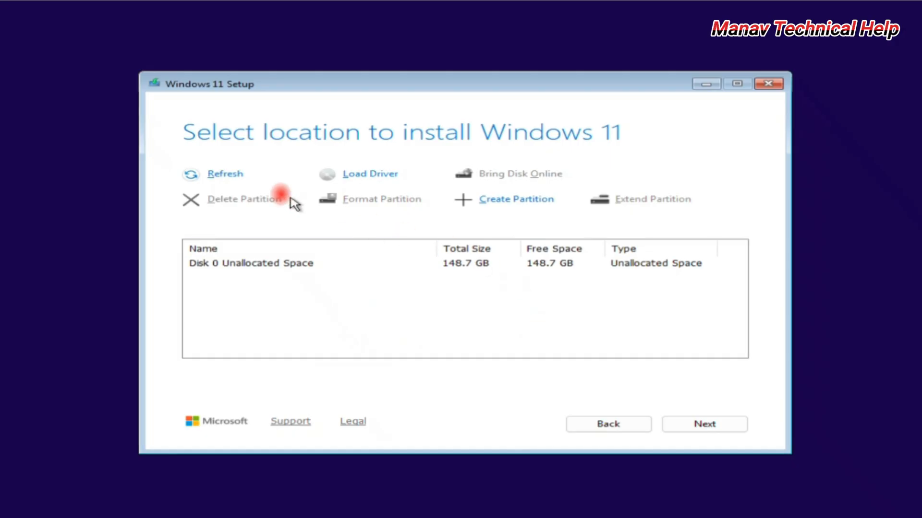
click(234, 174)
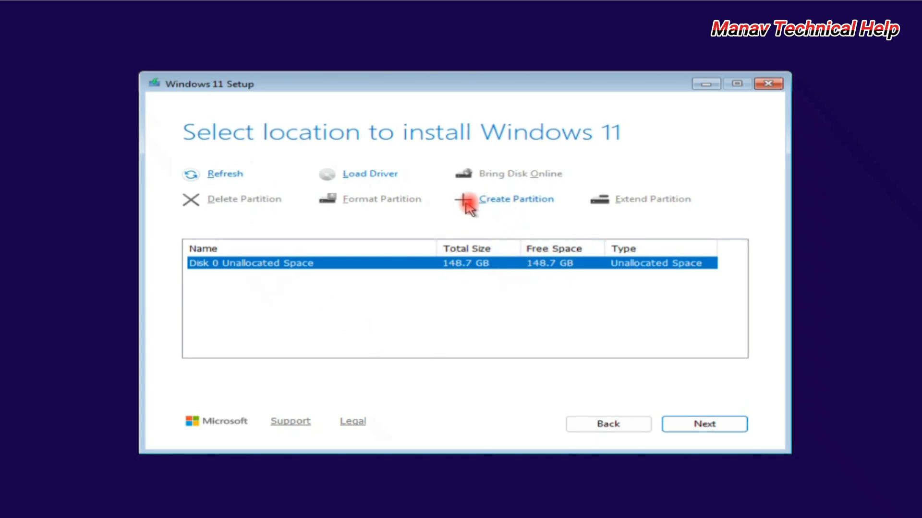
Create a 100000 MB partition in Disk 0's unallocated space and format the new primary partition
click(513, 202)
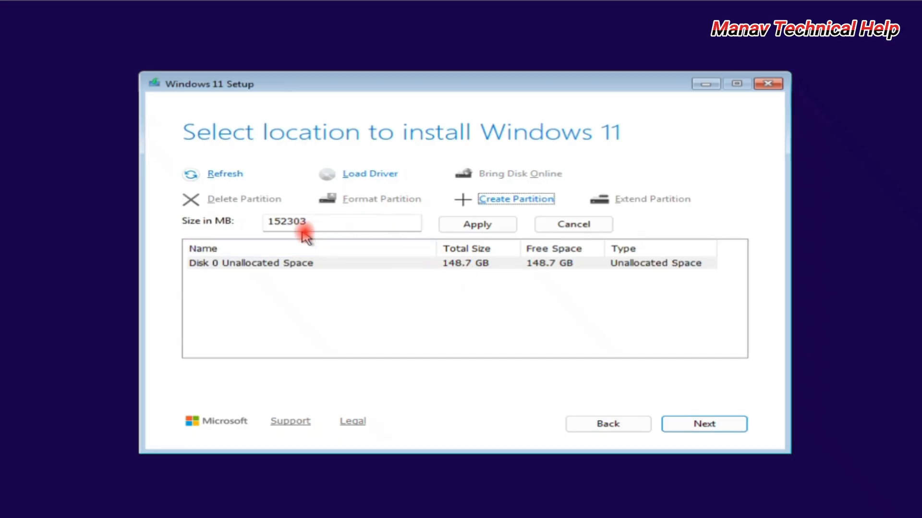
drag(308, 222, 274, 222)
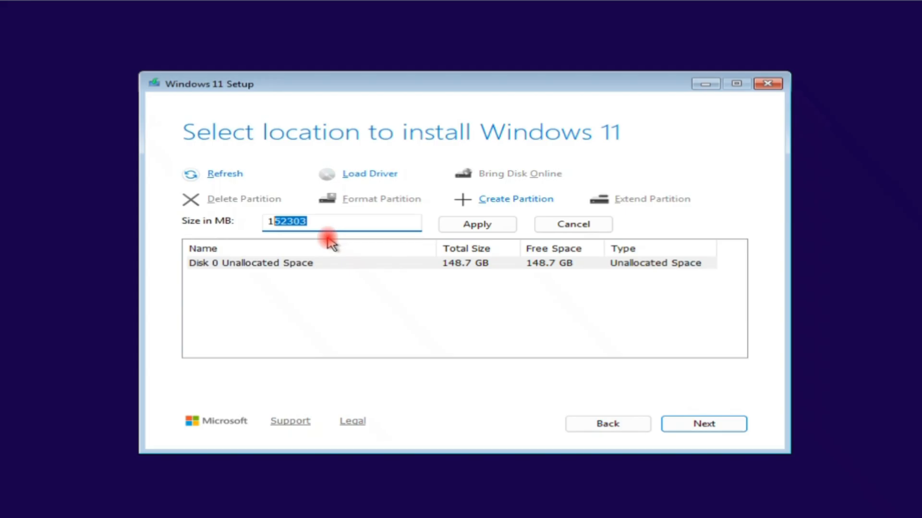
text(00000)
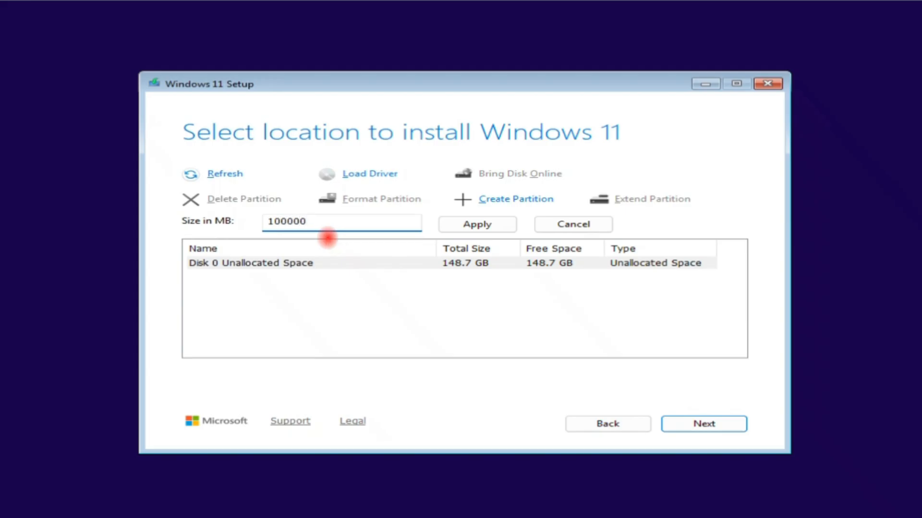
drag(308, 221, 277, 223)
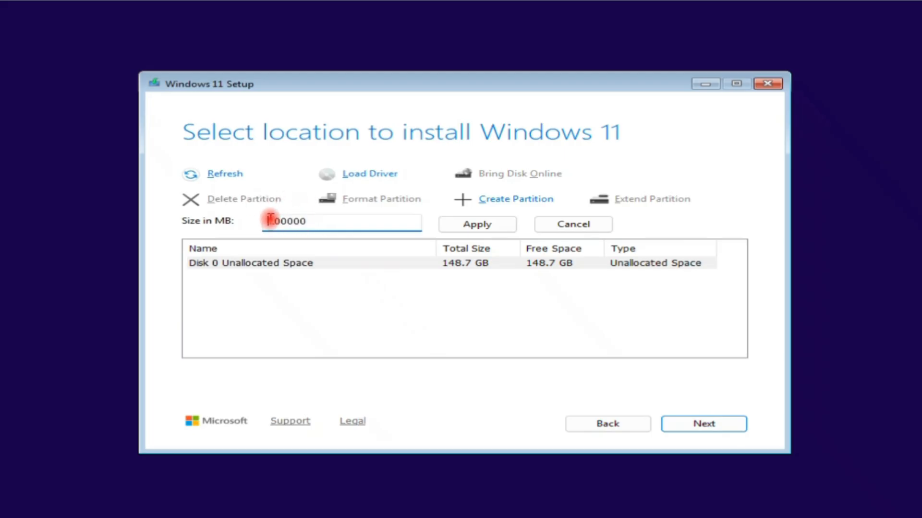
click(478, 224)
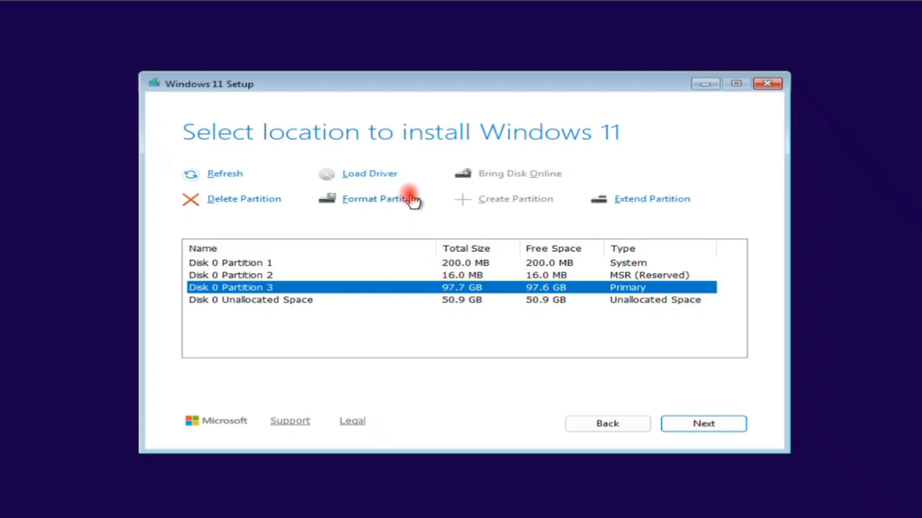
click(387, 200)
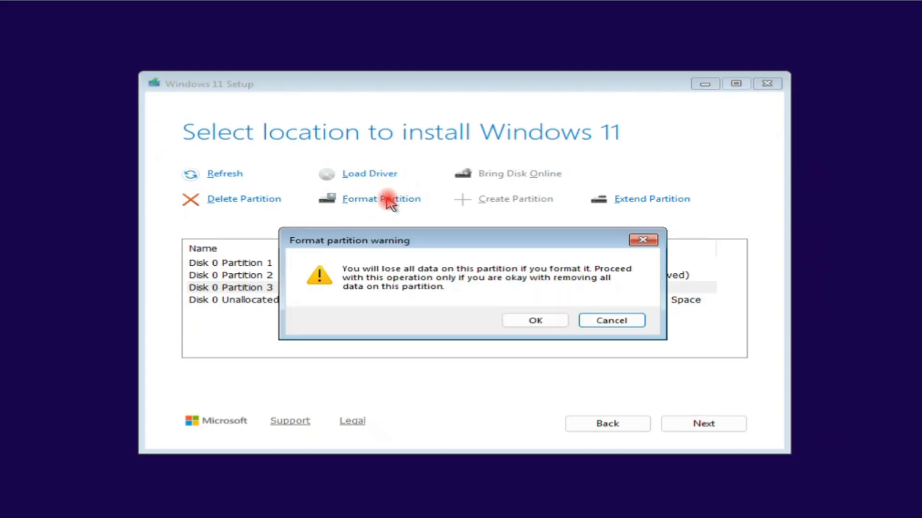
click(557, 322)
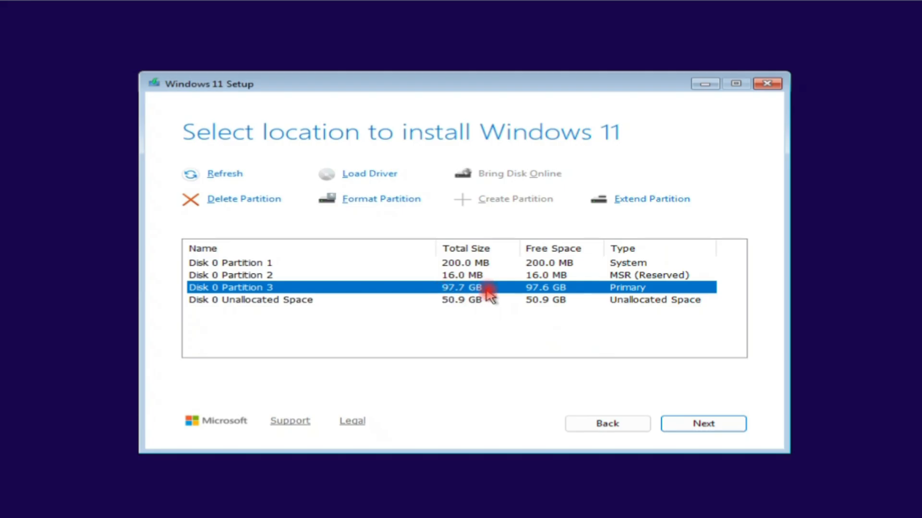
Create a 25087 MB partition from the remaining unallocated space on Disk 0
click(276, 301)
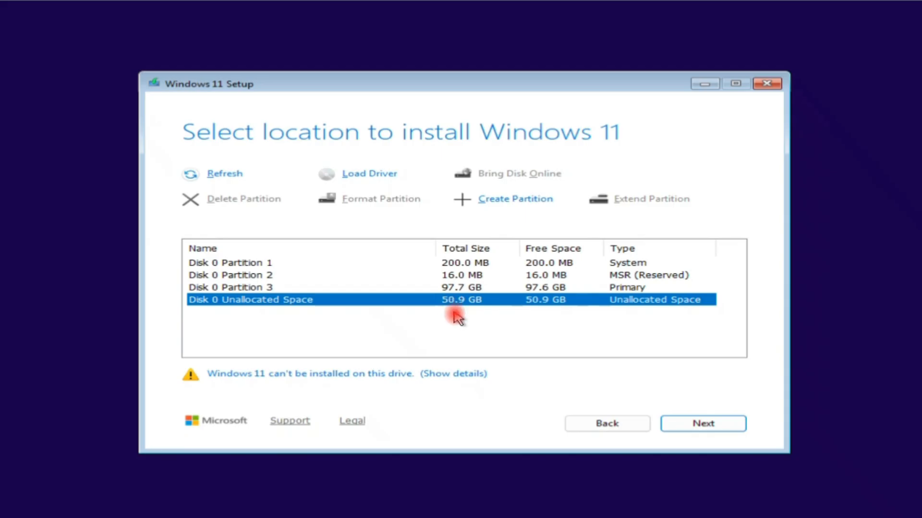
click(512, 200)
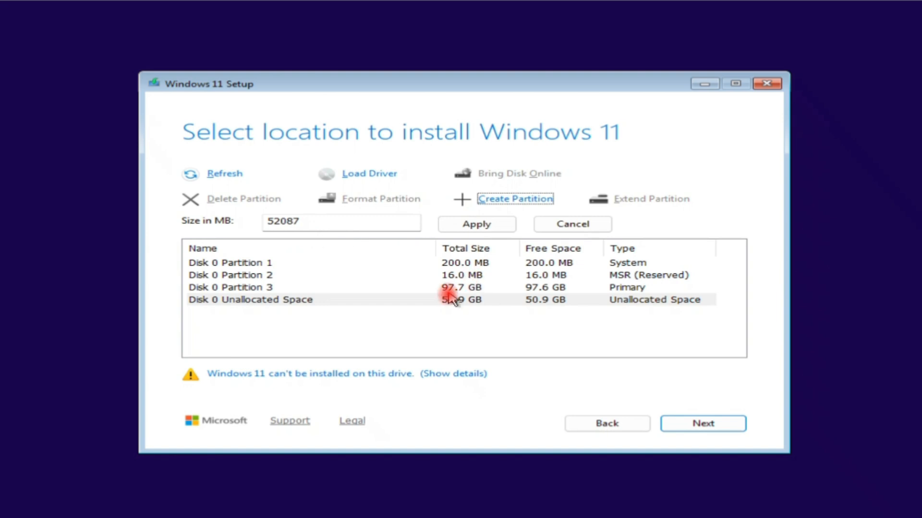
click(270, 220)
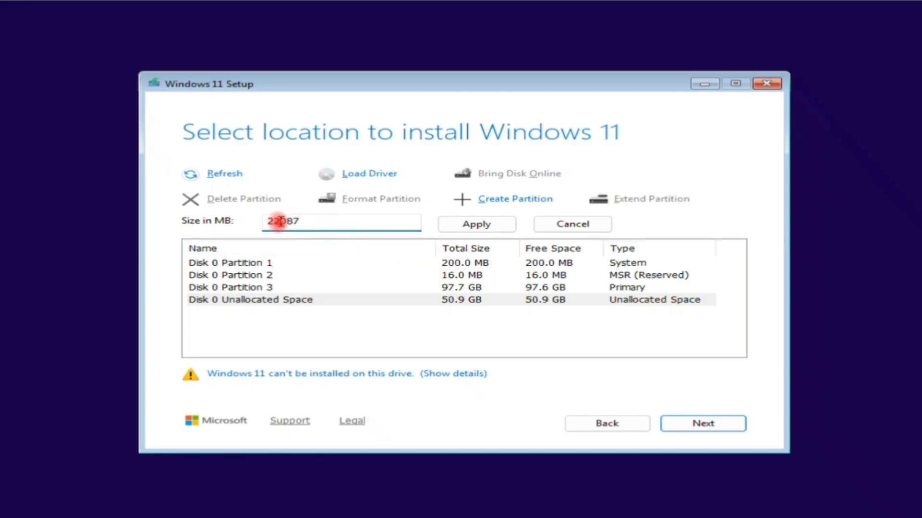
click(339, 225)
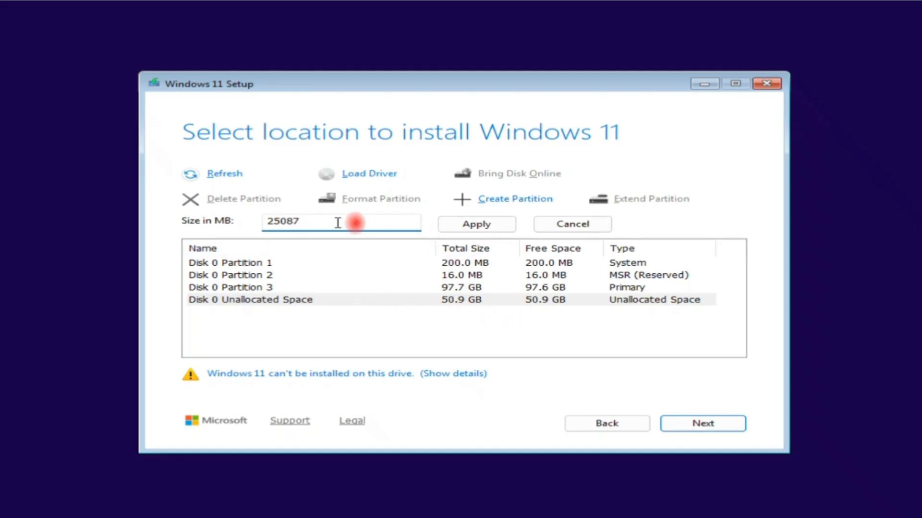
click(472, 229)
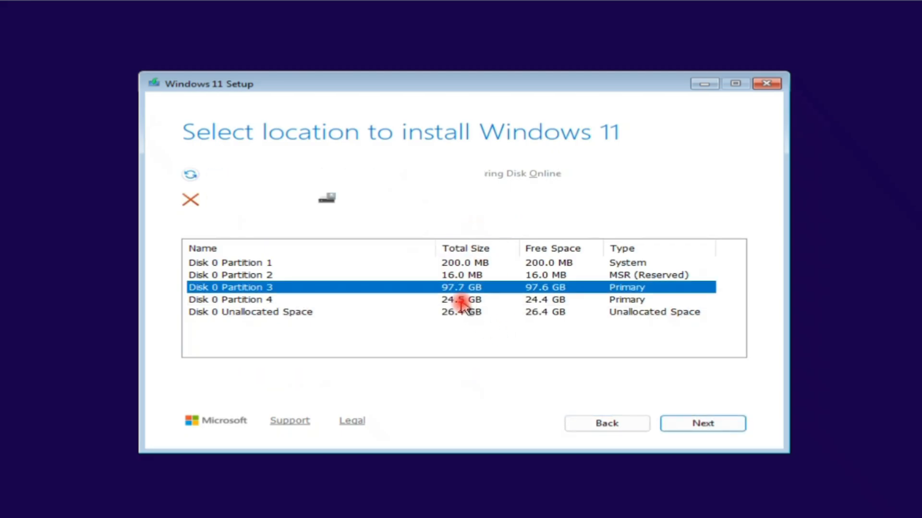
Create another partition on Disk 0 using all of the remaining unallocated space
click(461, 300)
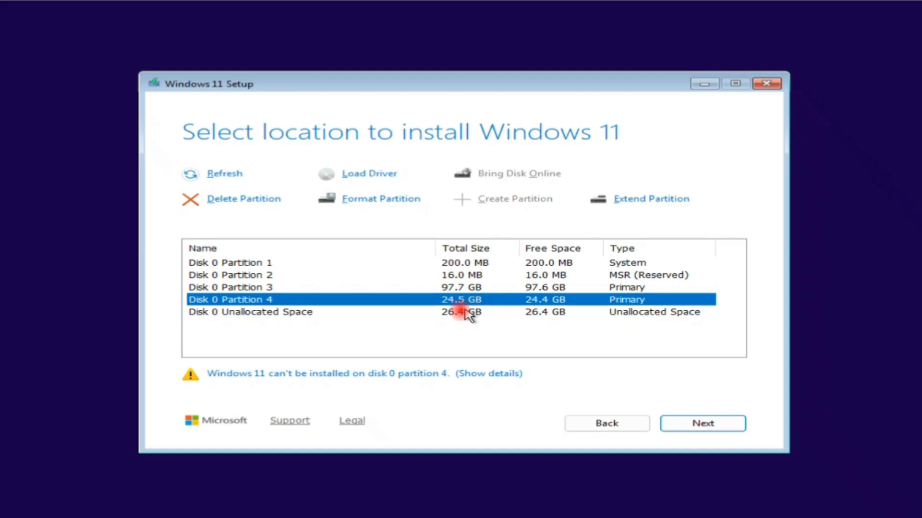
click(445, 313)
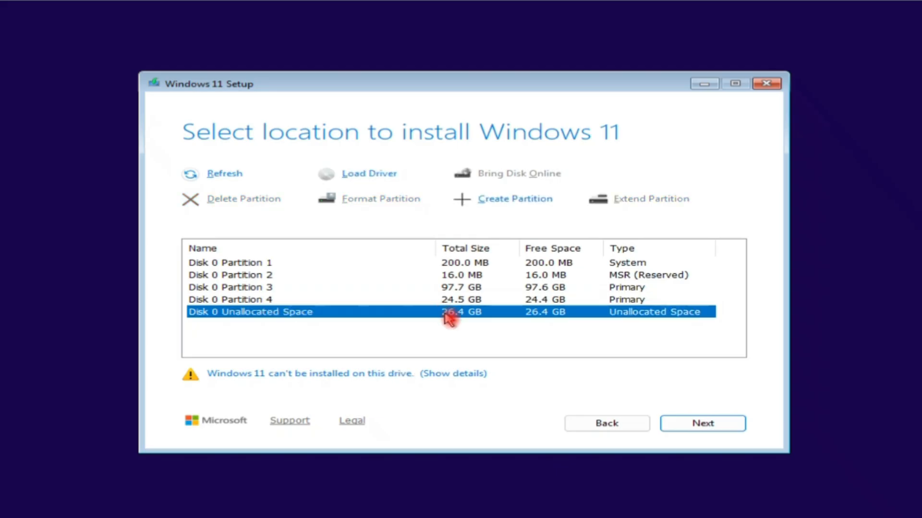
click(498, 203)
click(496, 232)
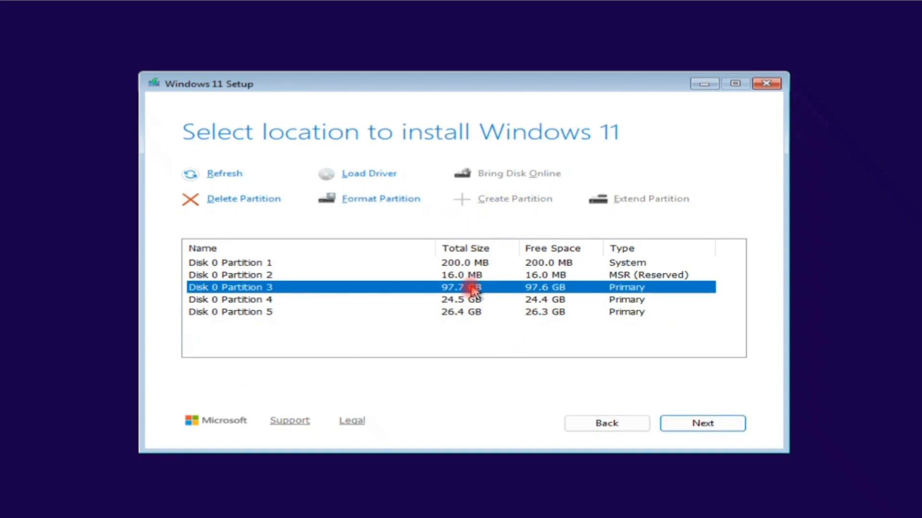
Format Disk 0 Partition 4, accepting the loss of all its data
click(463, 301)
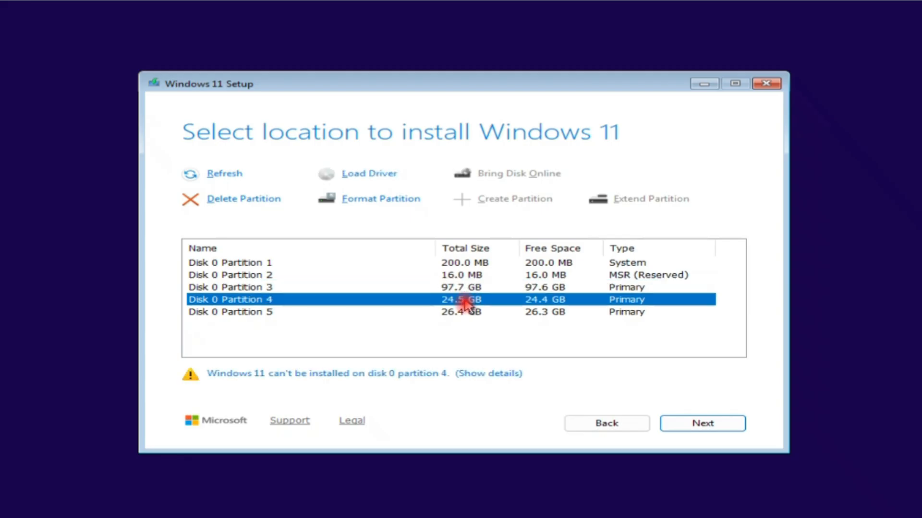
click(465, 313)
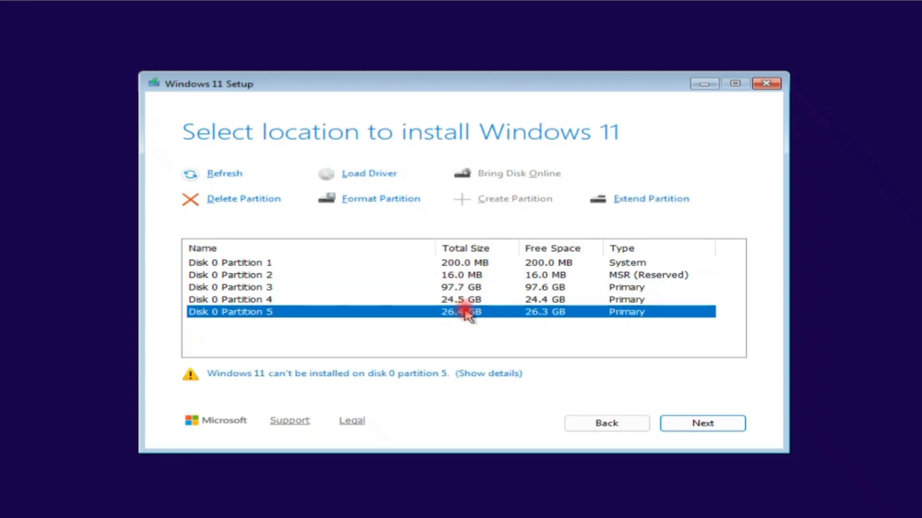
click(464, 300)
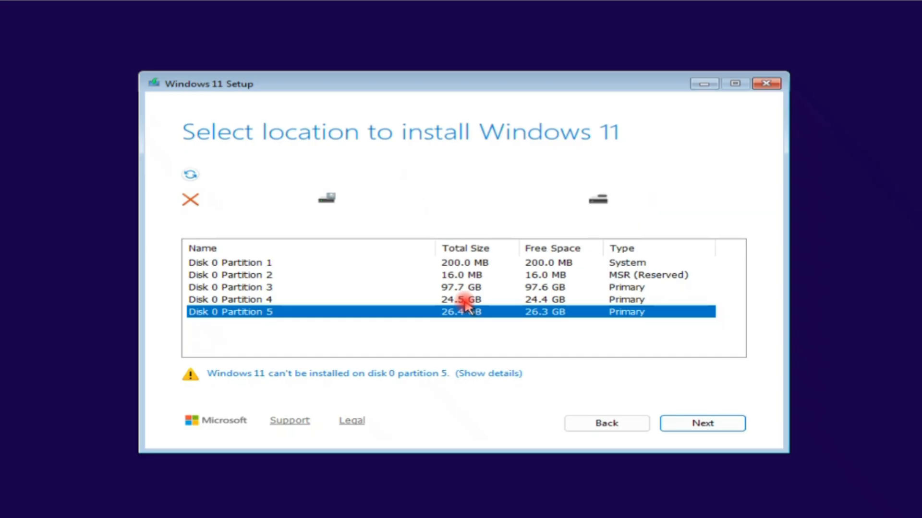
click(382, 201)
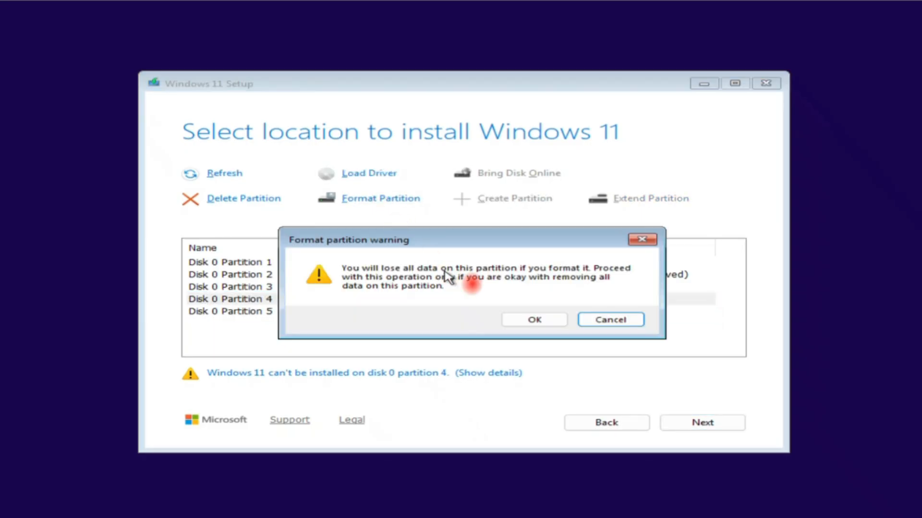
click(528, 321)
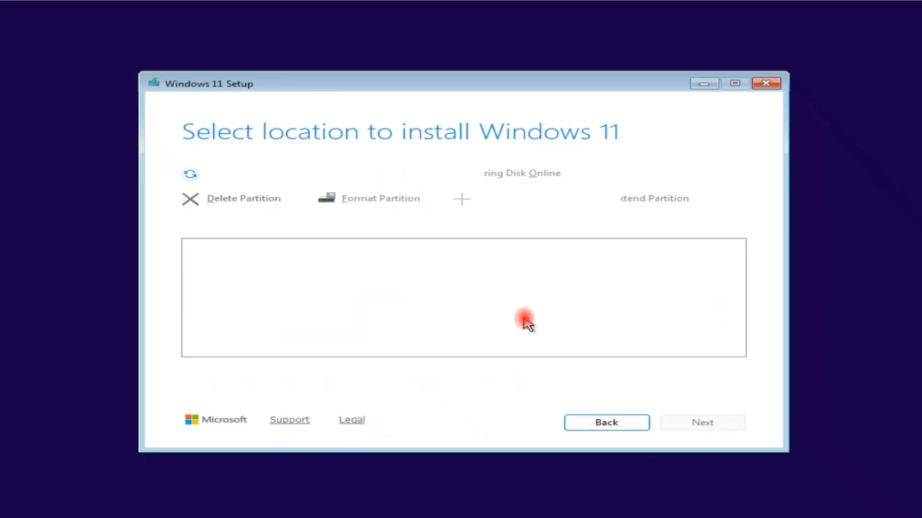
Format Disk 0 Partition 5, accepting the loss of all its data
click(450, 313)
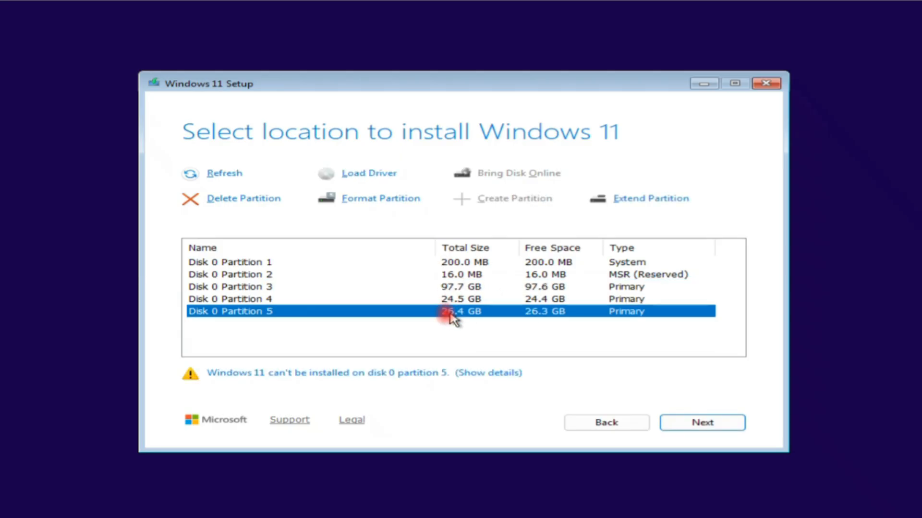
click(382, 201)
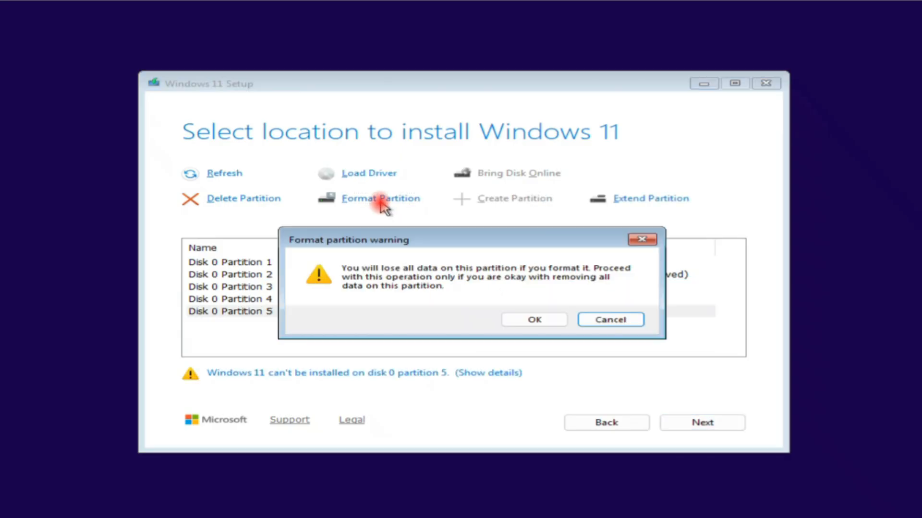
click(535, 319)
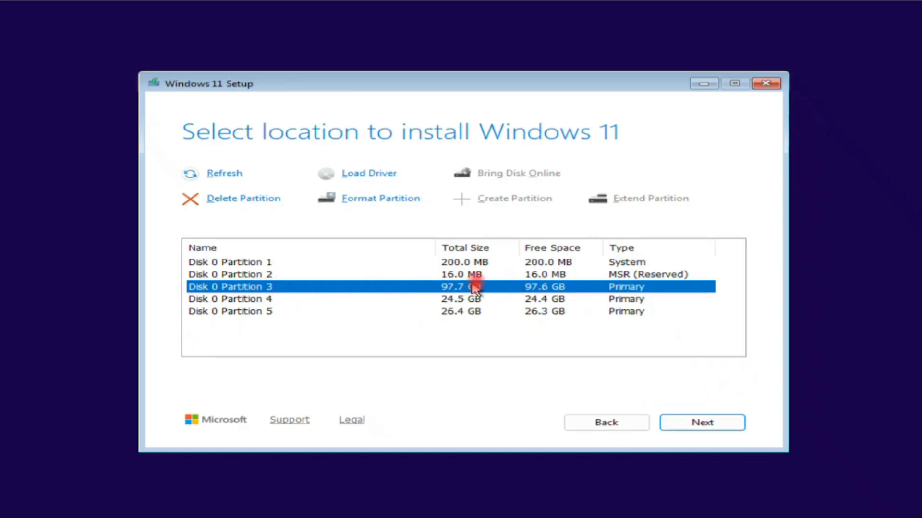
Use Disk 0 Partition 3 as the install location and start the Windows 11 Pro installation
click(713, 423)
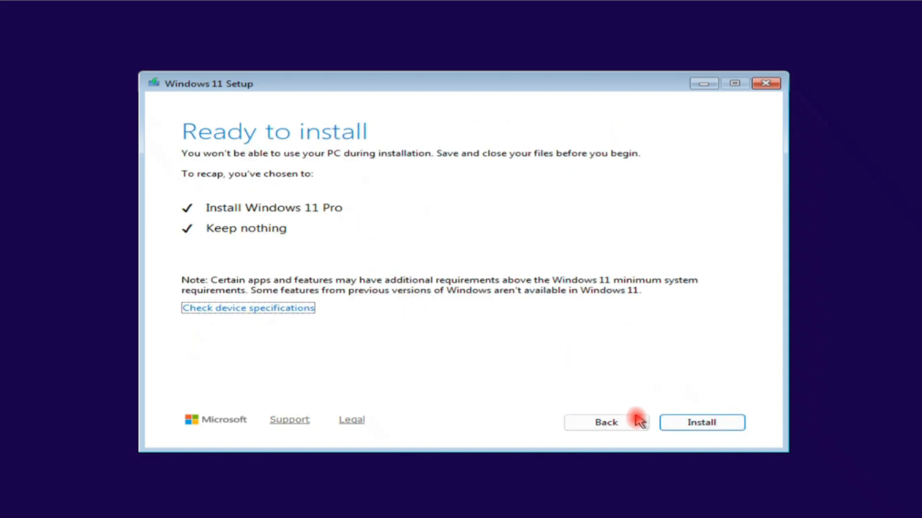
click(701, 423)
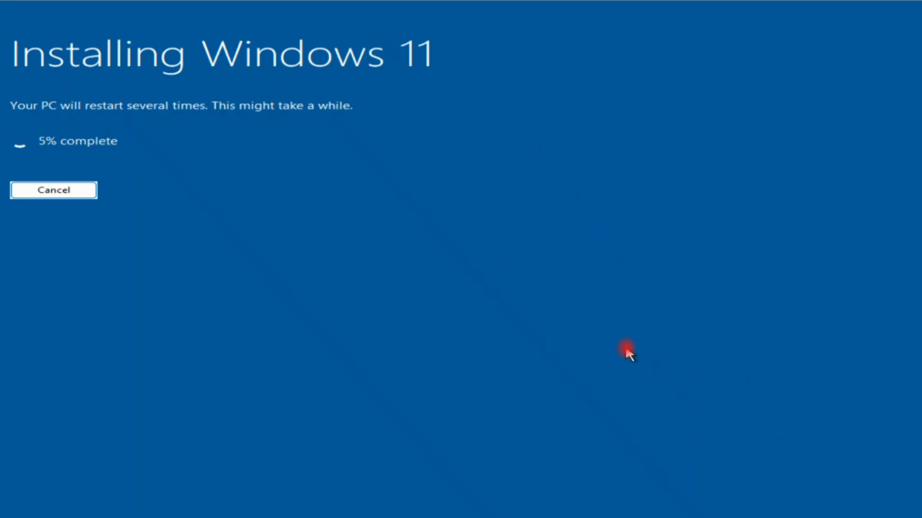